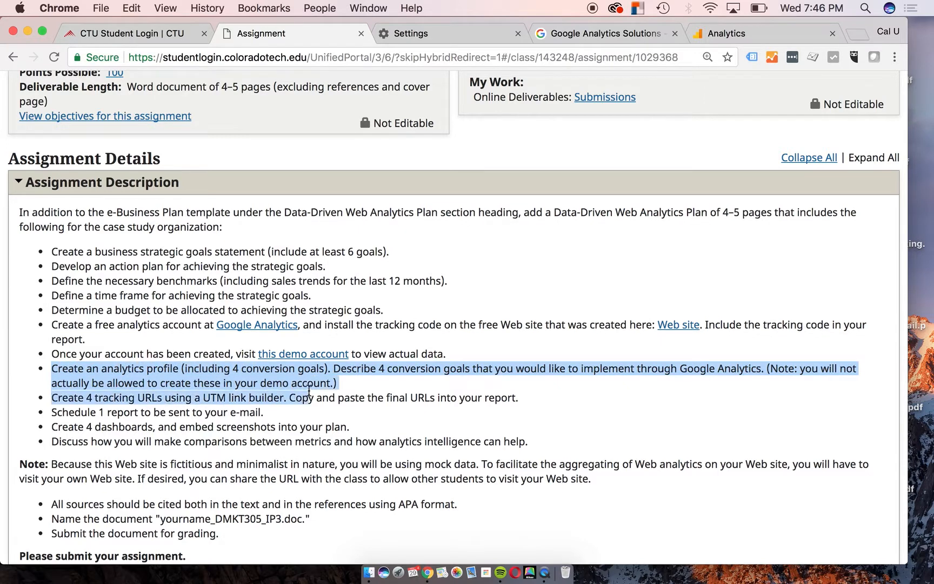
# Step: Highlight the assignment's "including 4 conversion goals" requirement, and open the Goals settings of the All Web Site Data view in Google Analytics
pyautogui.click(237, 377)
pyautogui.moveTo(324, 372); pyautogui.dragTo(183, 371)
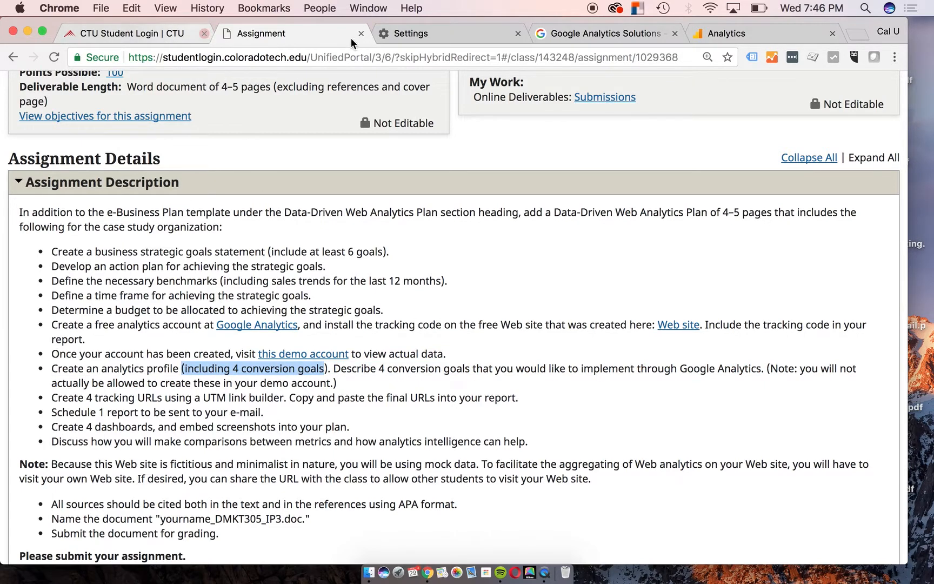
pyautogui.click(487, 35)
pyautogui.click(710, 35)
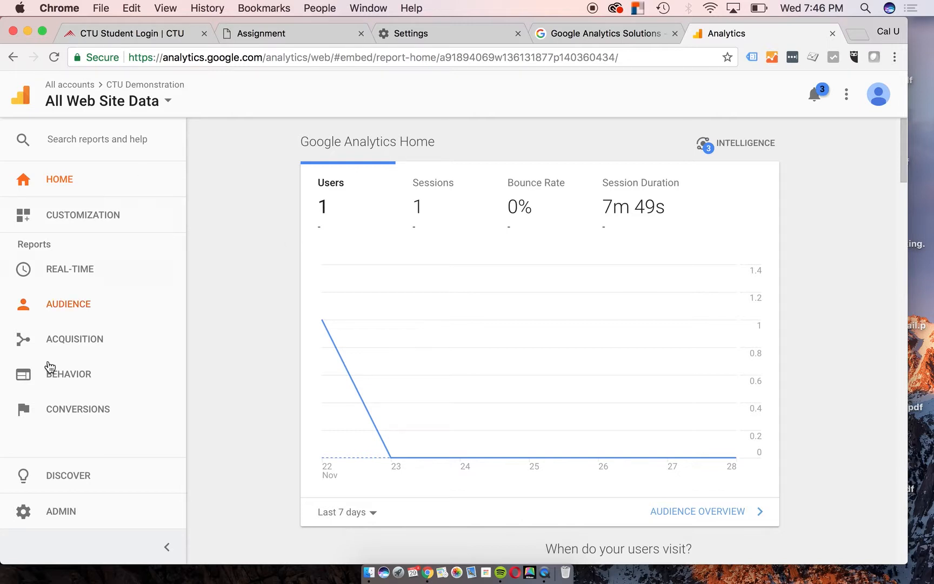
pyautogui.click(86, 517)
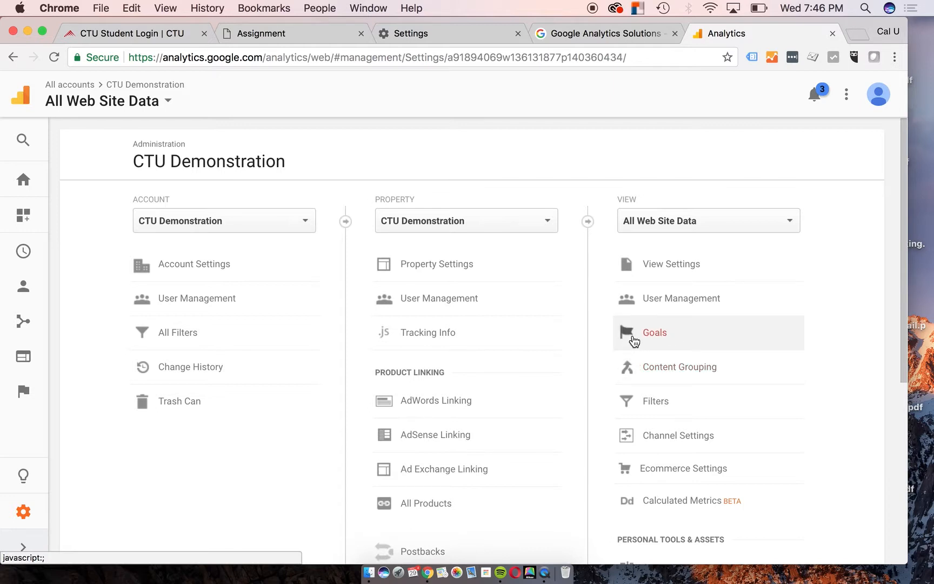
pyautogui.click(673, 341)
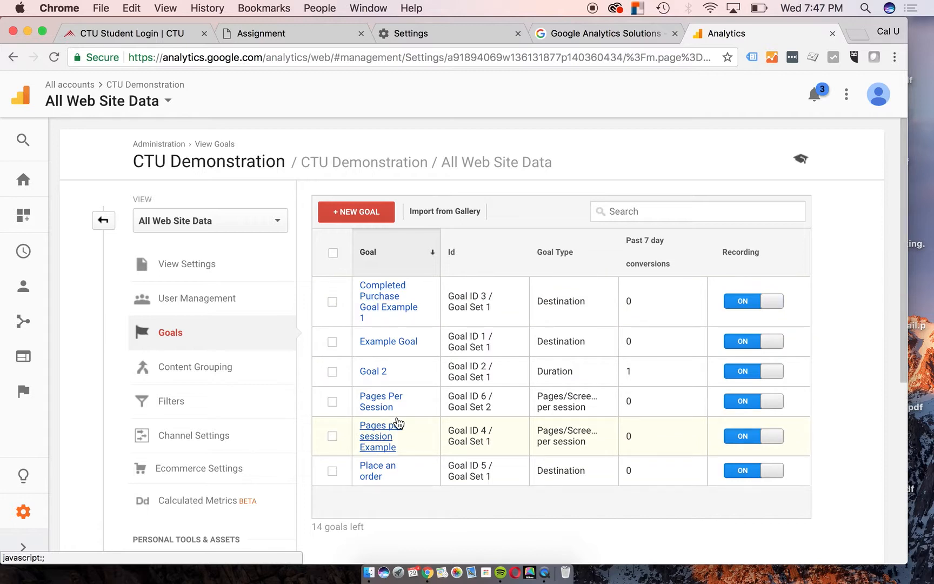
# Step: Start a new goal using the Custom setup instead of a template and continue to the goal description
pyautogui.click(363, 214)
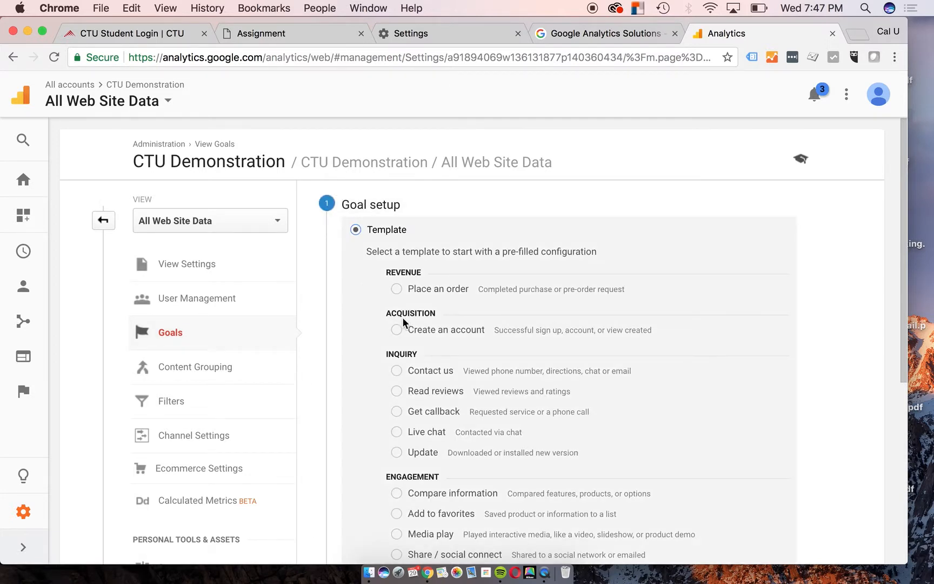
pyautogui.scroll(-5, 402, 317)
pyautogui.scroll(4, 402, 317)
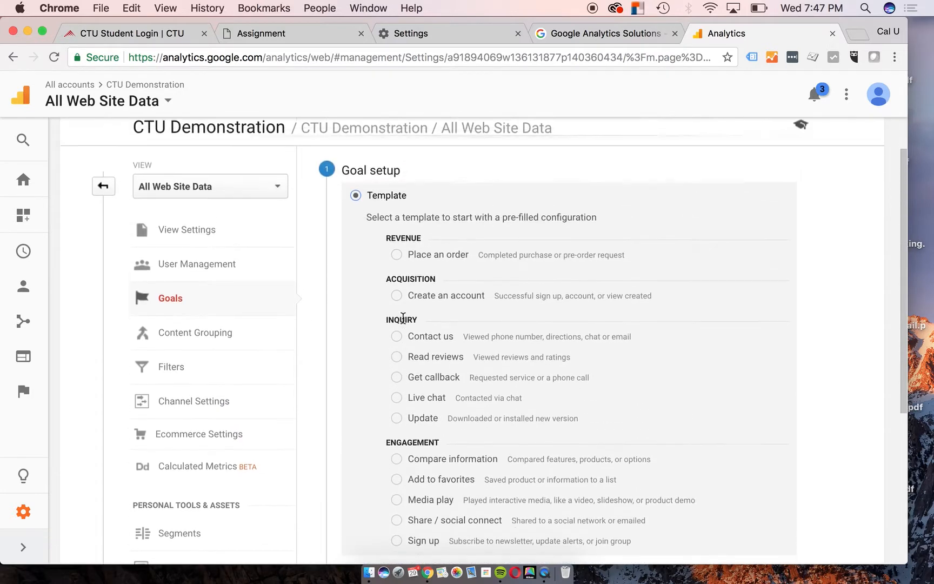
pyautogui.scroll(-2, 402, 317)
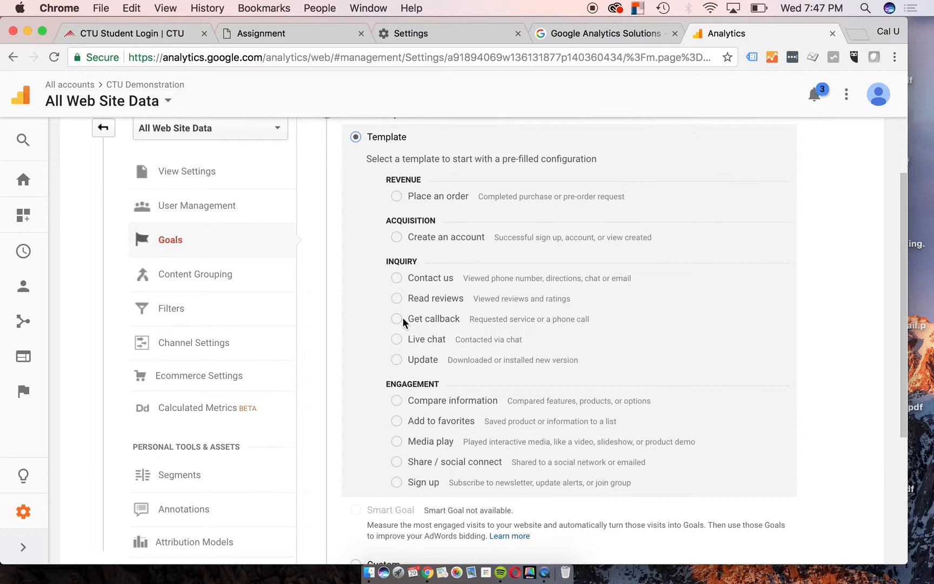
pyautogui.scroll(-5, 403, 320)
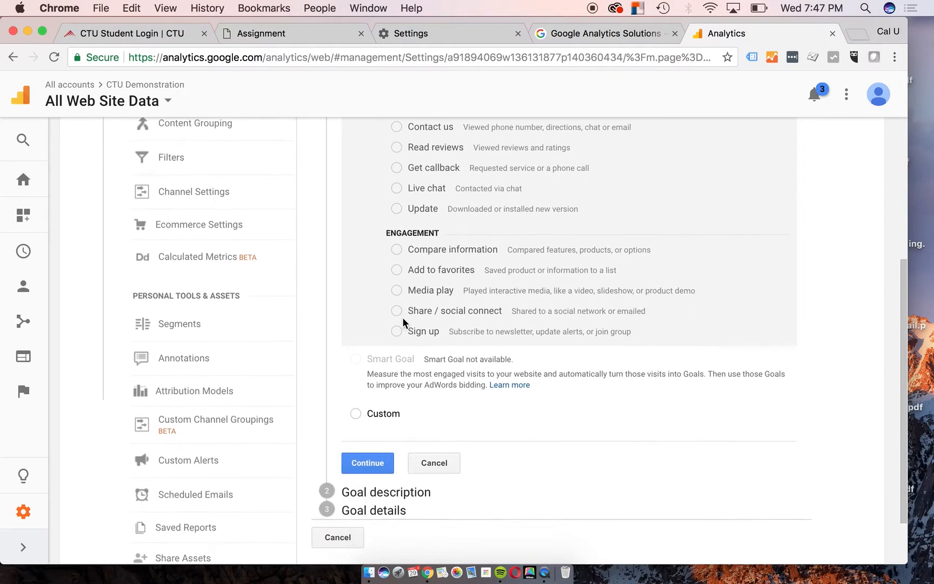
pyautogui.scroll(-1, 402, 317)
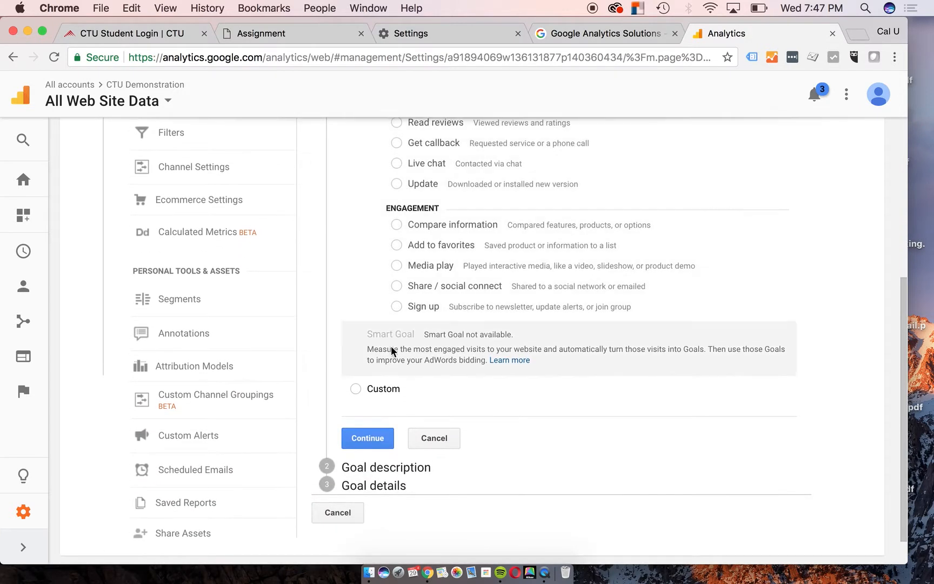
pyautogui.click(355, 389)
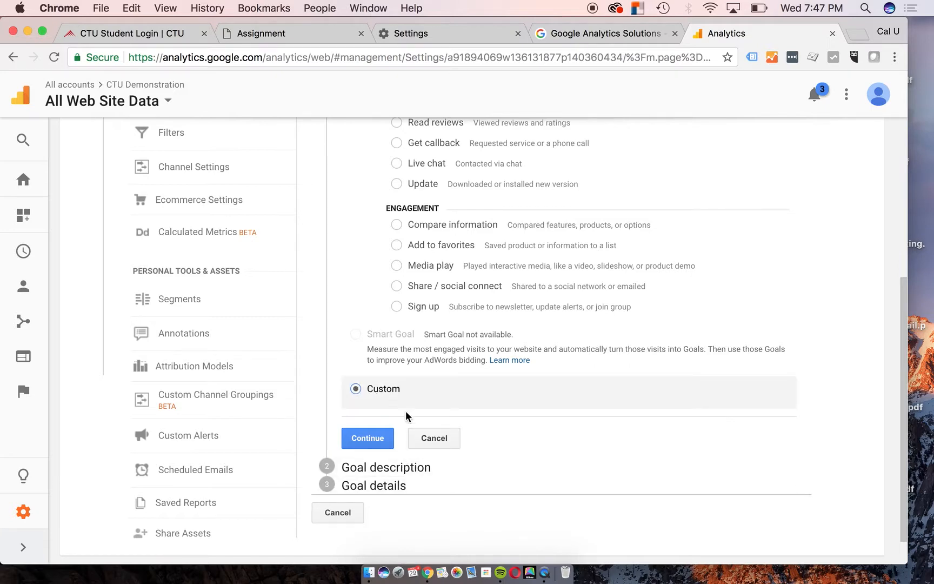
pyautogui.click(367, 439)
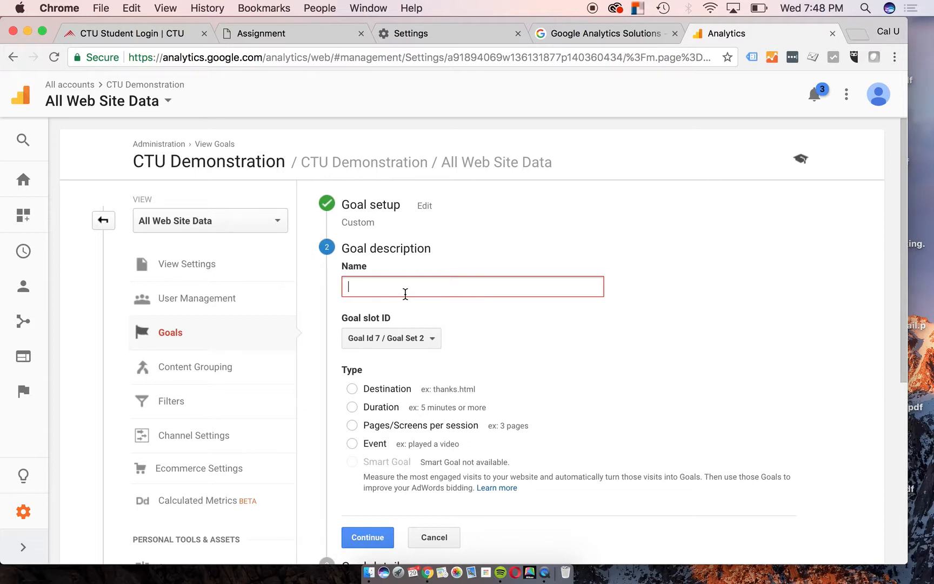
# Step: Name the goal Purchase Product, set its type to Destination and continue to the goal details
pyautogui.write('Pu')
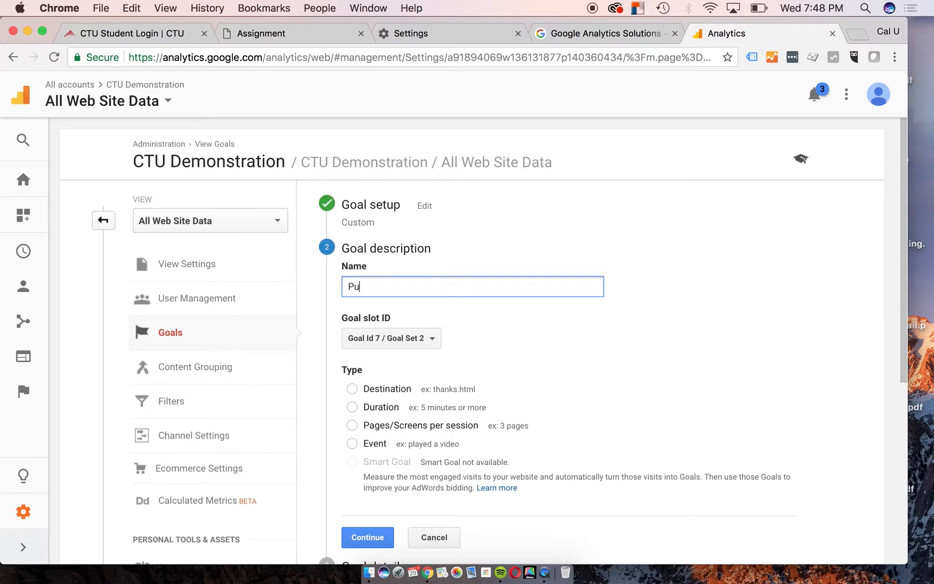
pyautogui.press('BackSpace')
pyautogui.press('BackSpace')
pyautogui.write('Purchase Products')
pyautogui.press('BackSpace')
pyautogui.click(352, 388)
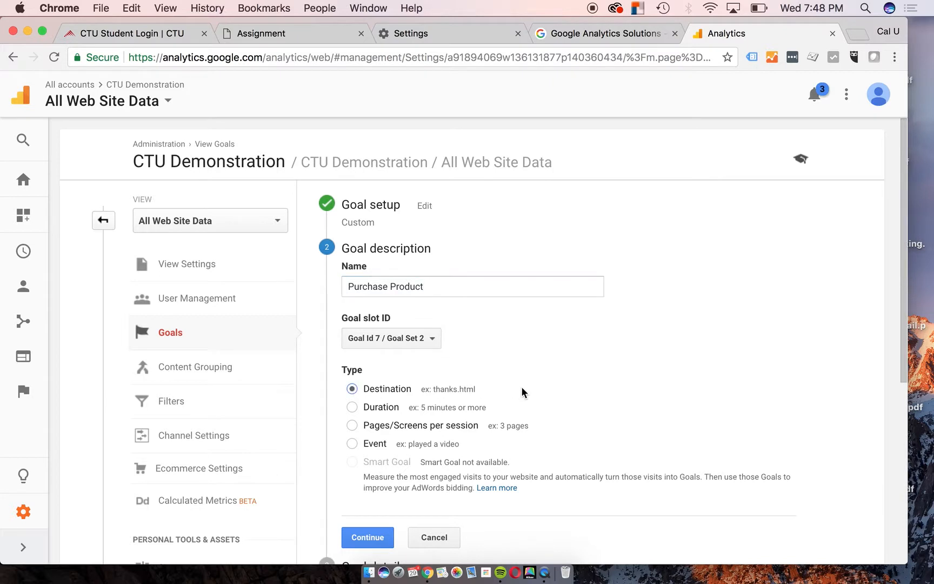
pyautogui.click(377, 539)
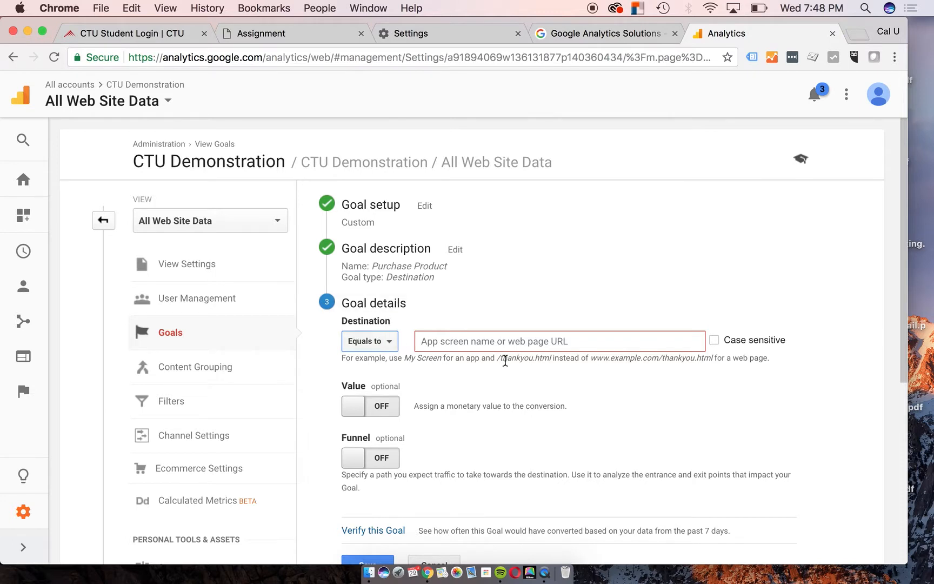
# Step: Set the goal's destination to equal the page /thank-you.html
pyautogui.click(517, 345)
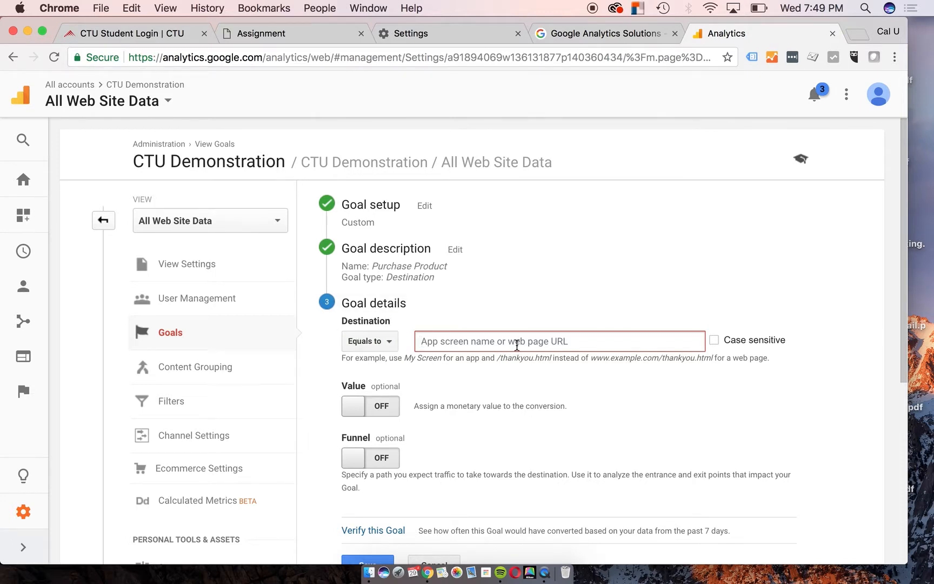
pyautogui.write('/')
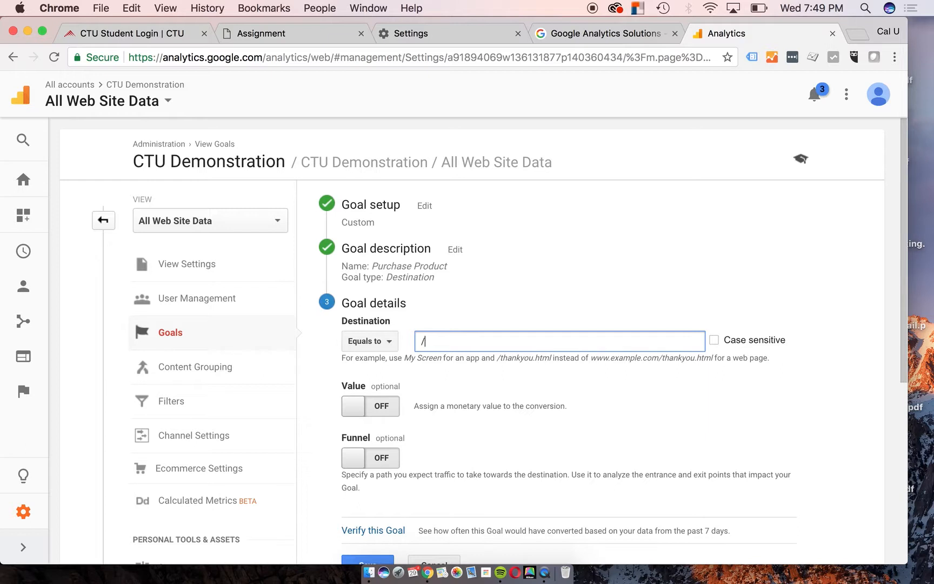
pyautogui.write('thank-you.html')
# Step: Assign a monetary value of 40 USD to the Purchase Product conversion and save the goal
pyautogui.click(356, 409)
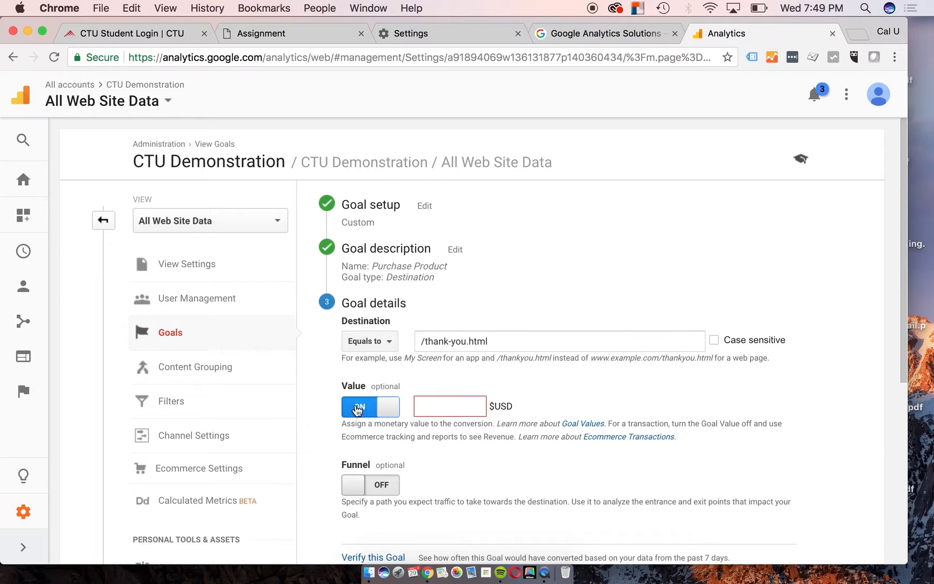
pyautogui.click(441, 405)
pyautogui.write('40')
pyautogui.click(450, 477)
pyautogui.scroll(-3, 450, 477)
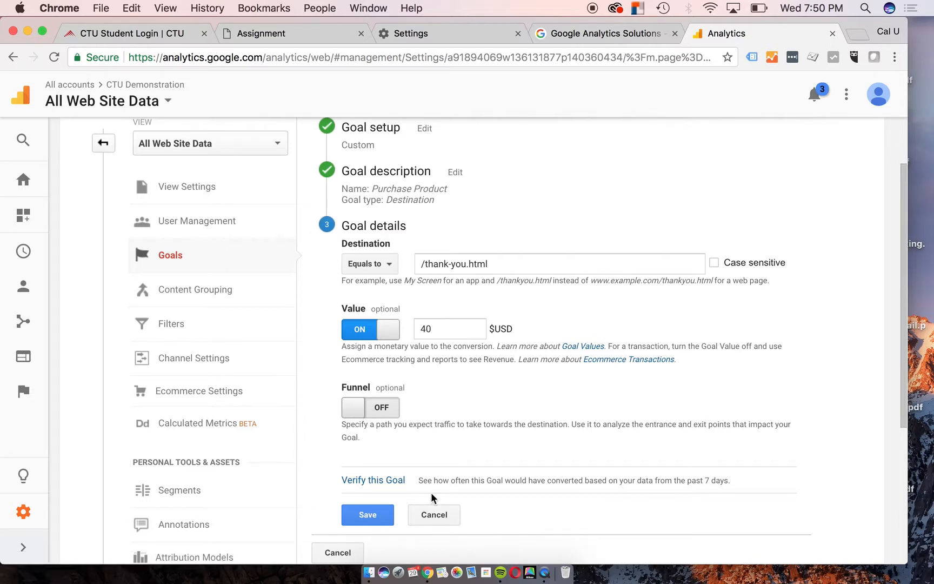
pyautogui.click(370, 514)
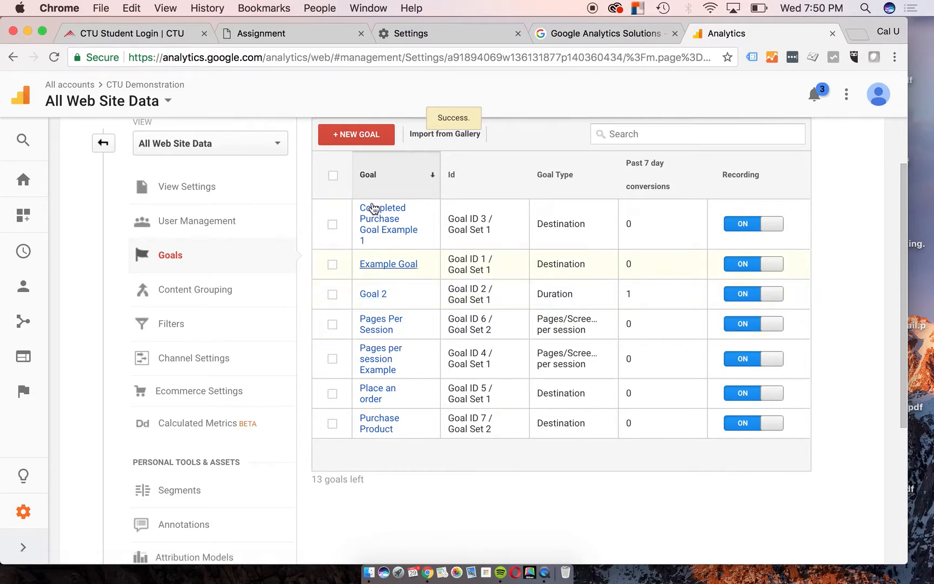
# Step: Start another custom goal named Duration with the Duration type and continue to its details
pyautogui.click(368, 142)
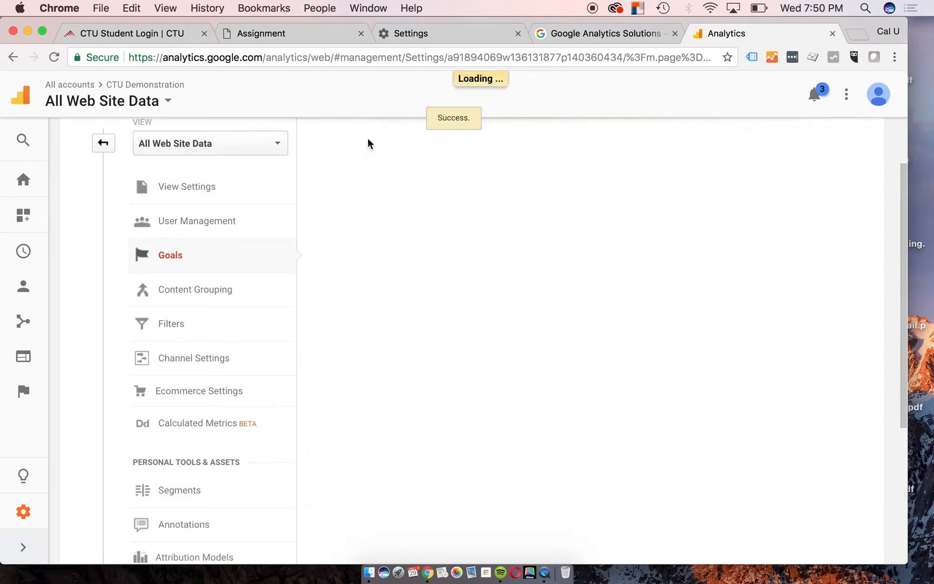
pyautogui.scroll(-5, 380, 452)
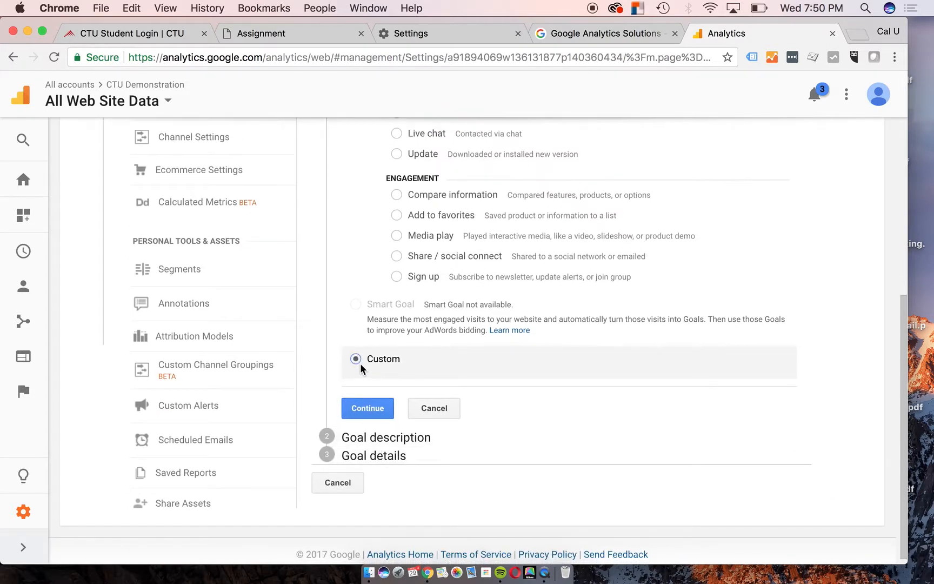
pyautogui.click(365, 411)
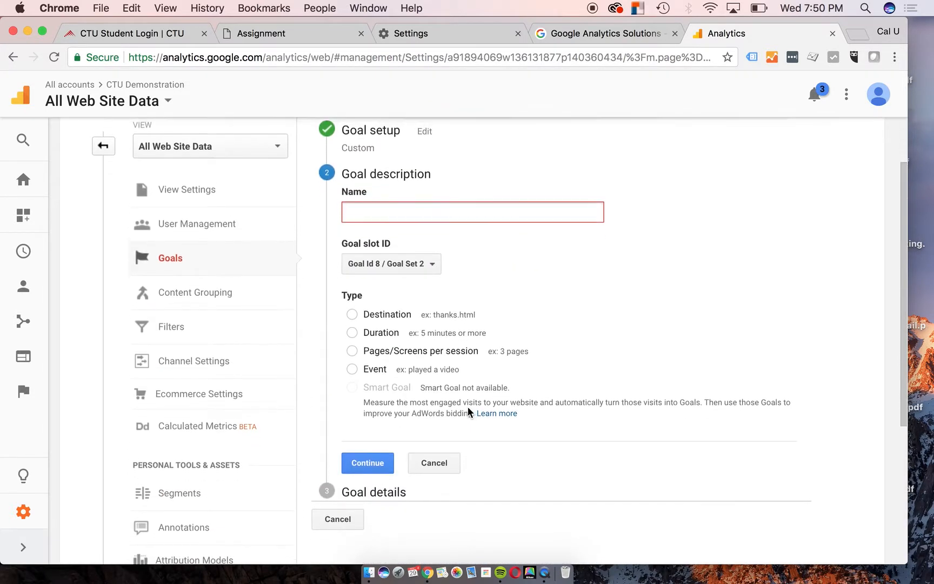
pyautogui.click(356, 335)
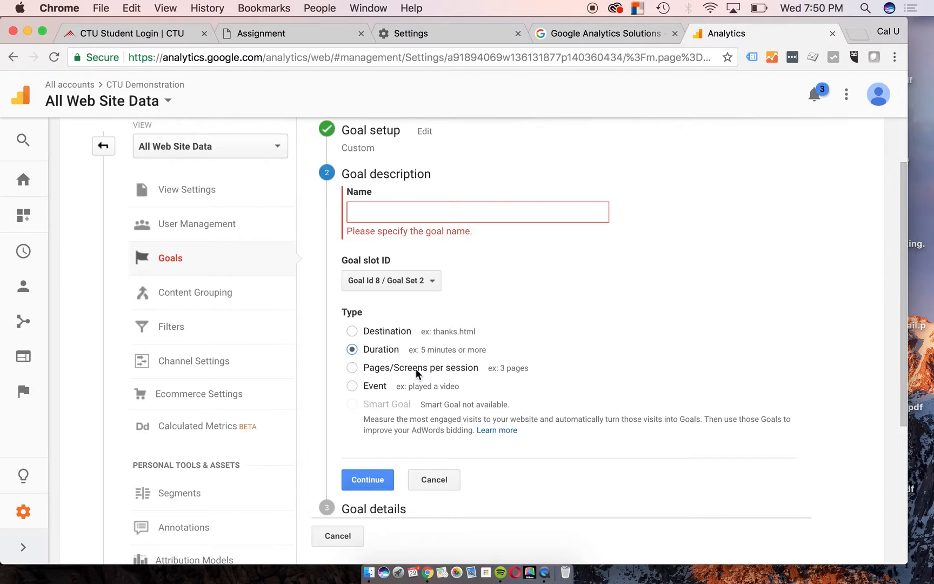
pyautogui.click(393, 212)
pyautogui.write('Duration')
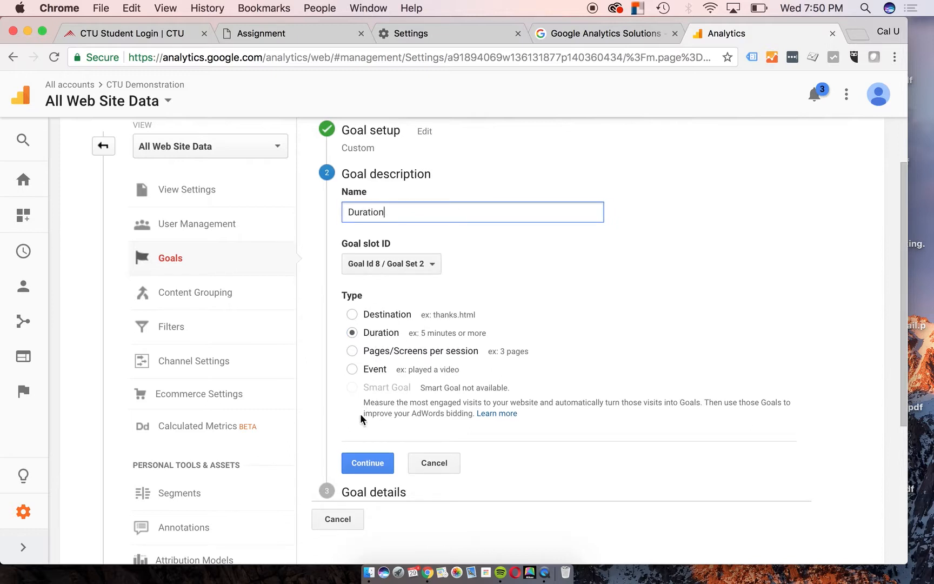
pyautogui.click(368, 464)
# Step: Raise the Duration goal's greater-than threshold in minutes and save the goal
pyautogui.click(548, 261)
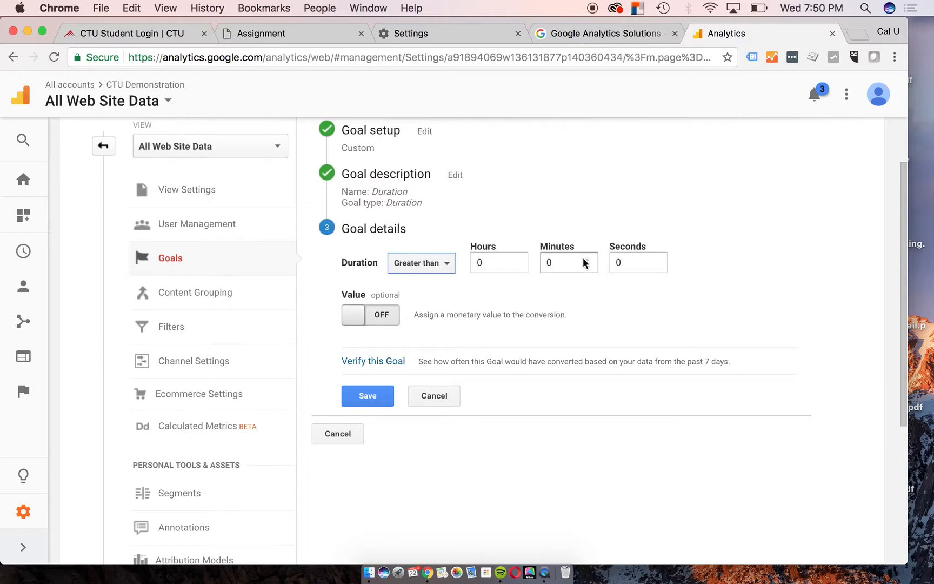
pyautogui.click(588, 259)
pyautogui.click(588, 259)
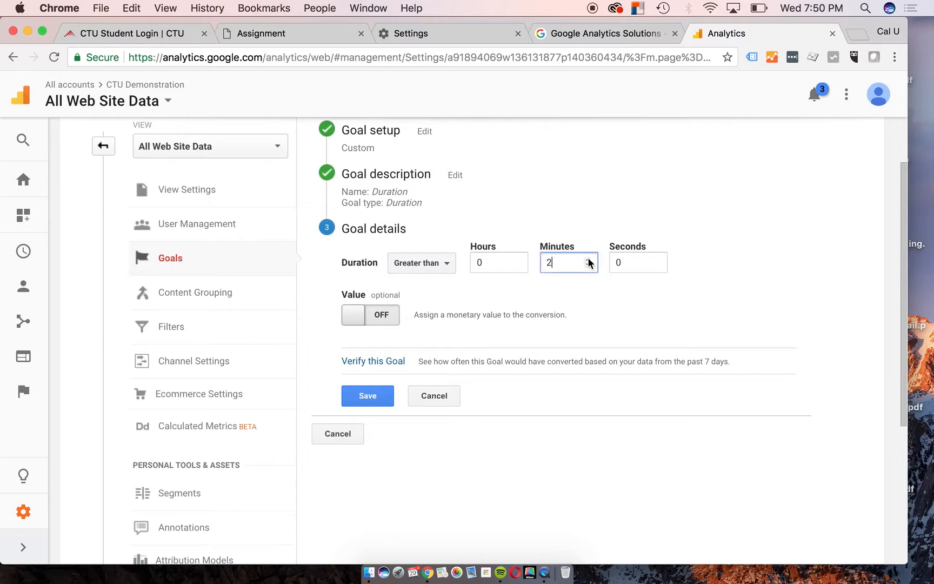
pyautogui.click(588, 260)
pyautogui.click(371, 398)
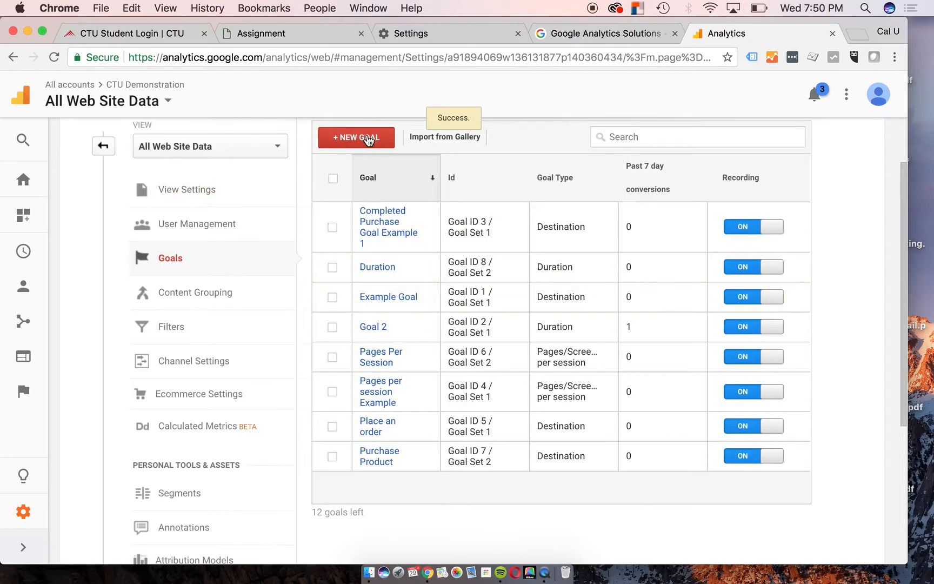
# Step: Start another custom goal named Pages with the Pages/Screens per session type and continue to its details
pyautogui.click(371, 140)
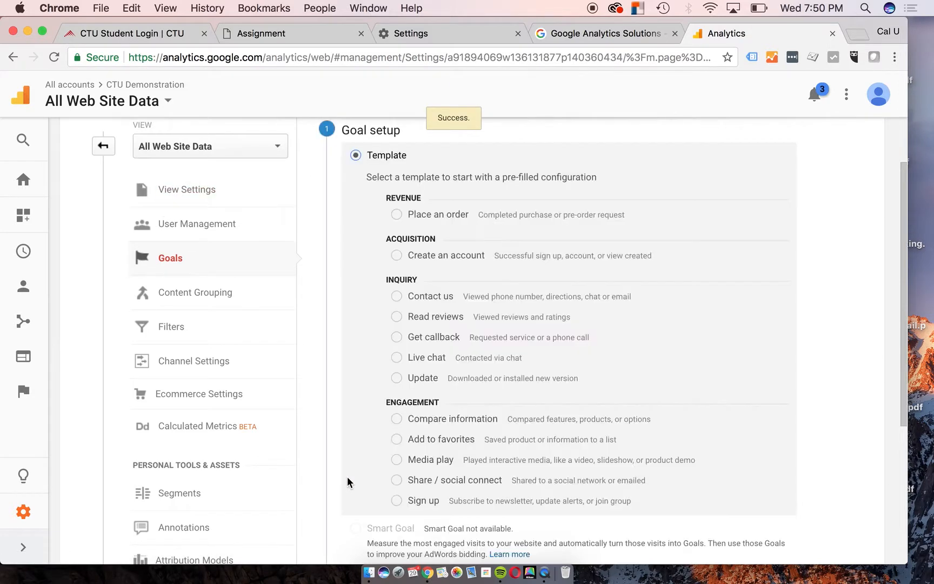
pyautogui.scroll(-5, 348, 476)
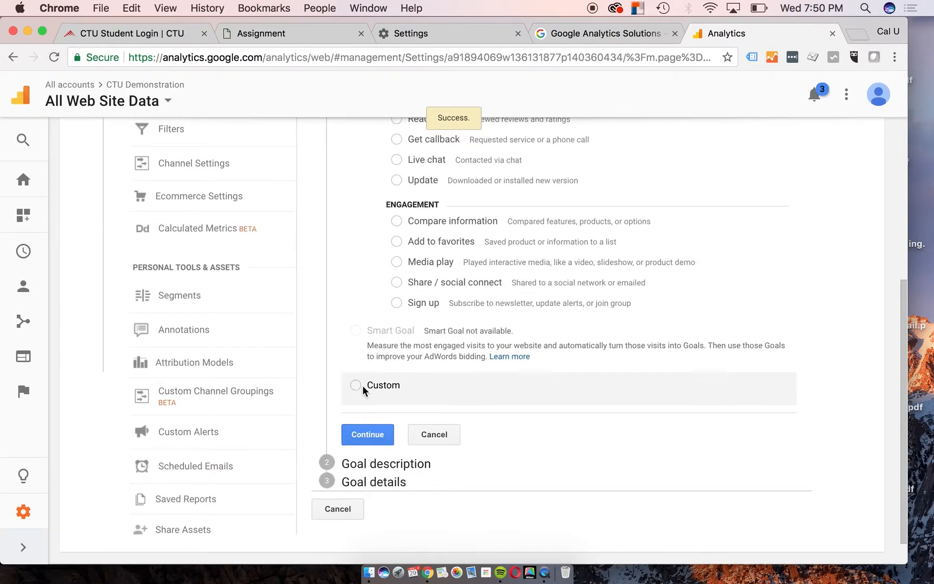
pyautogui.click(382, 440)
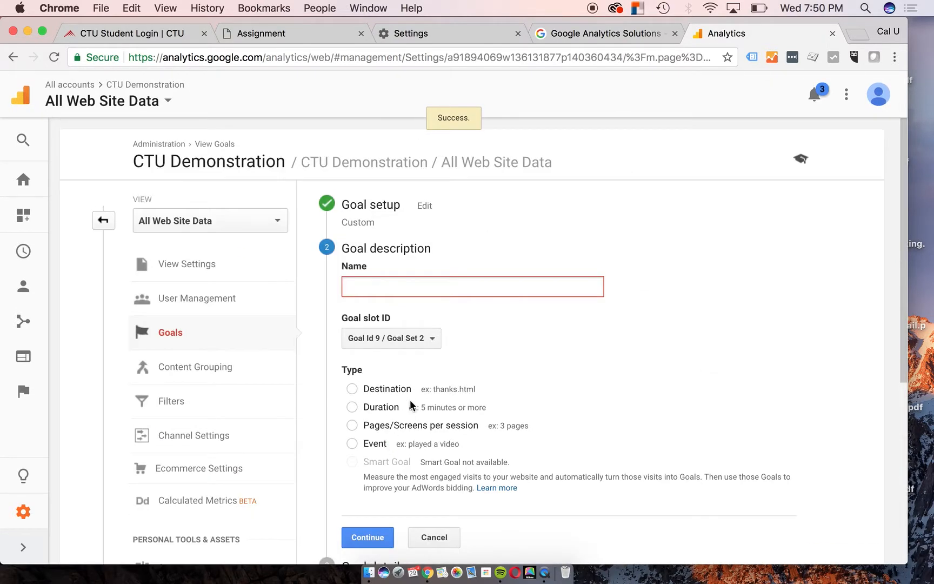
pyautogui.scroll(-3, 411, 403)
pyautogui.click(352, 265)
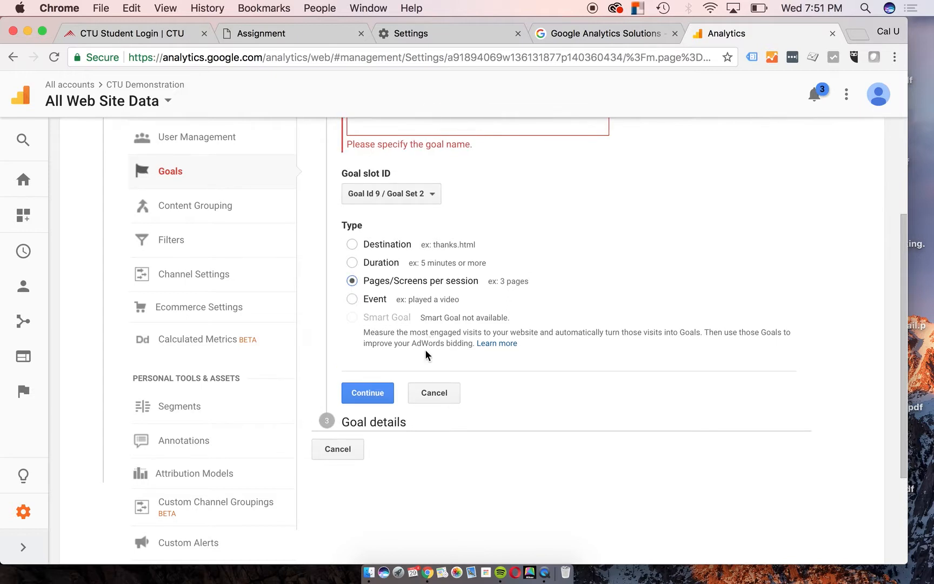
pyautogui.click(367, 392)
pyautogui.click(427, 128)
pyautogui.write('Pages')
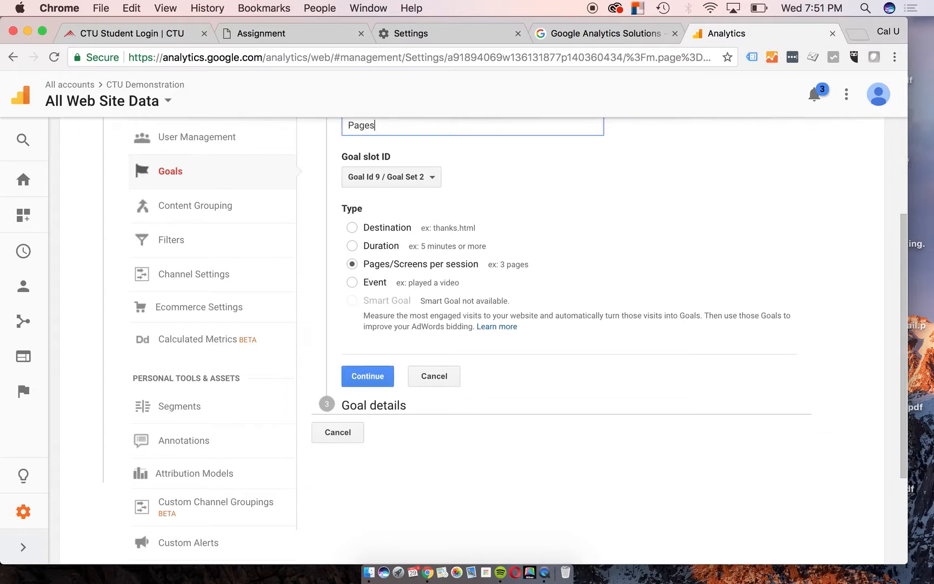
pyautogui.click(368, 374)
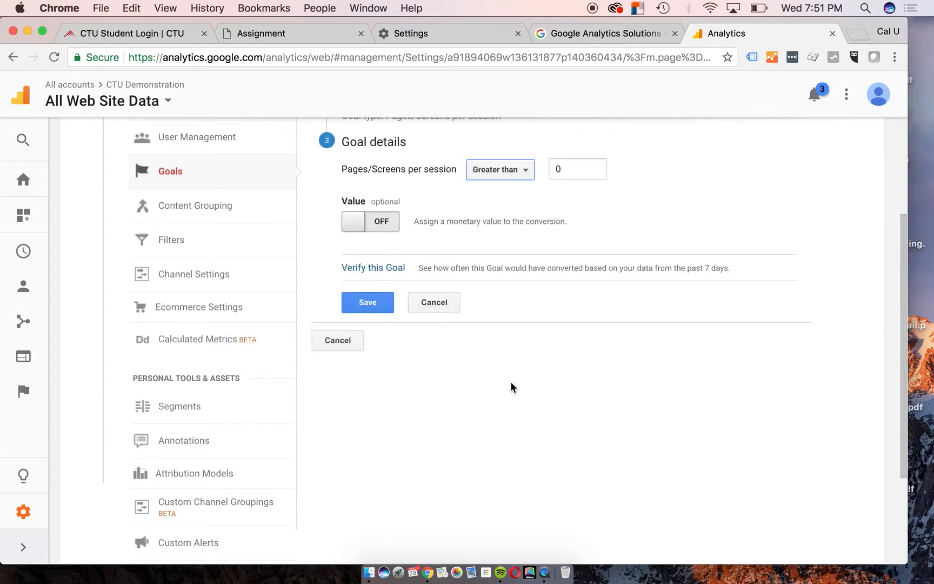
pyautogui.scroll(5, 523, 387)
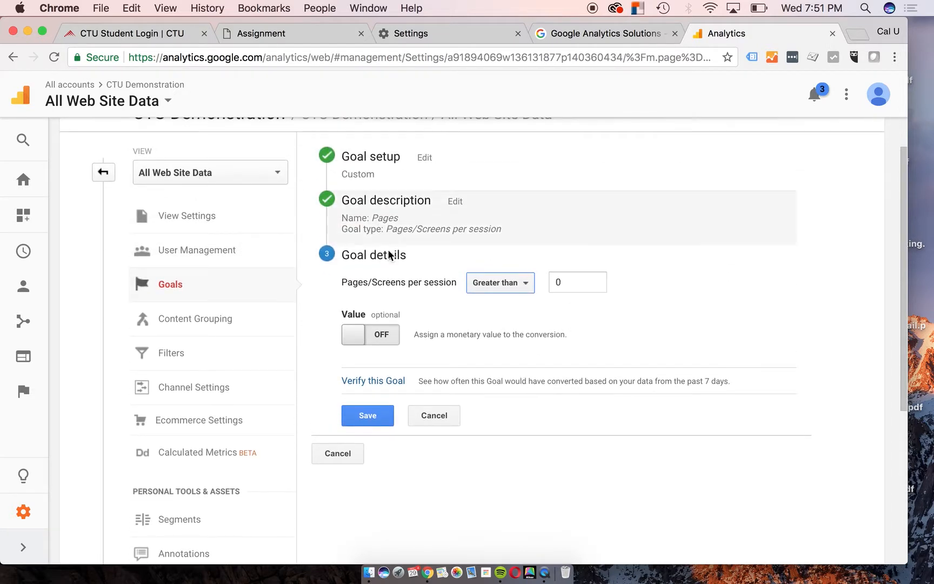
pyautogui.doubleClick(567, 286)
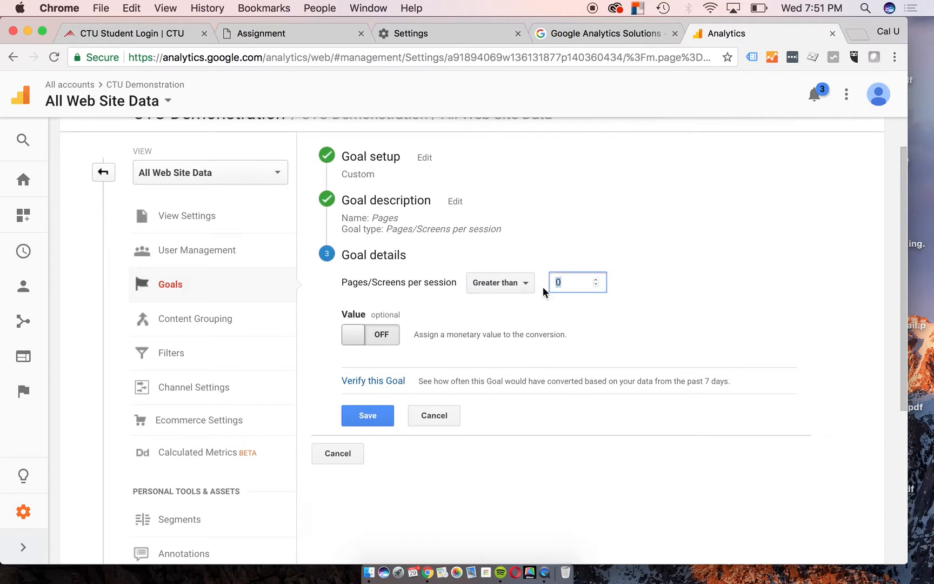
pyautogui.click(511, 285)
pyautogui.click(631, 275)
# Step: Go back to the goal description, redefine the goal as an Event type named Click to Purchase, and continue to its details
pyautogui.click(448, 415)
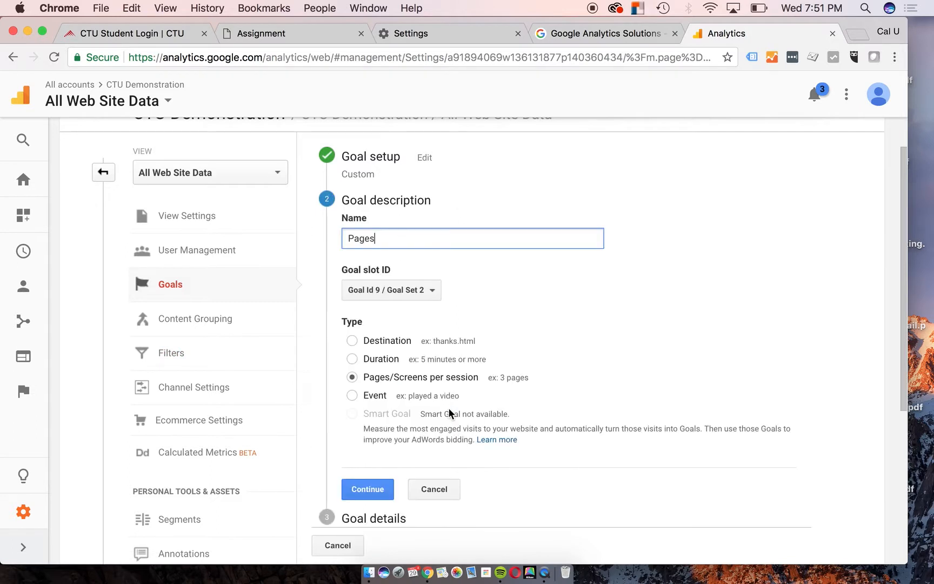
pyautogui.click(353, 395)
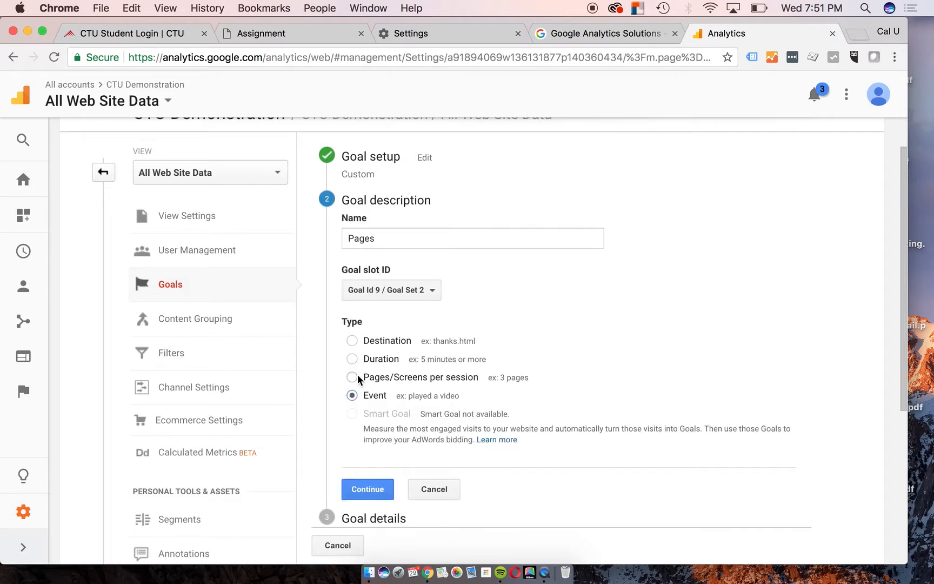
pyautogui.click(393, 245)
pyautogui.press('super+a')
pyautogui.write('C')
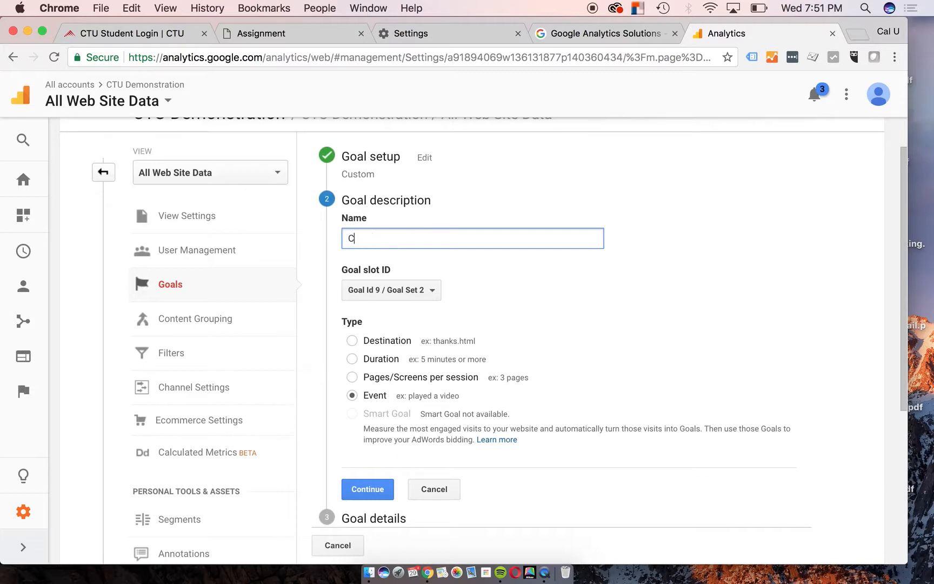
pyautogui.write('lick to Purchase')
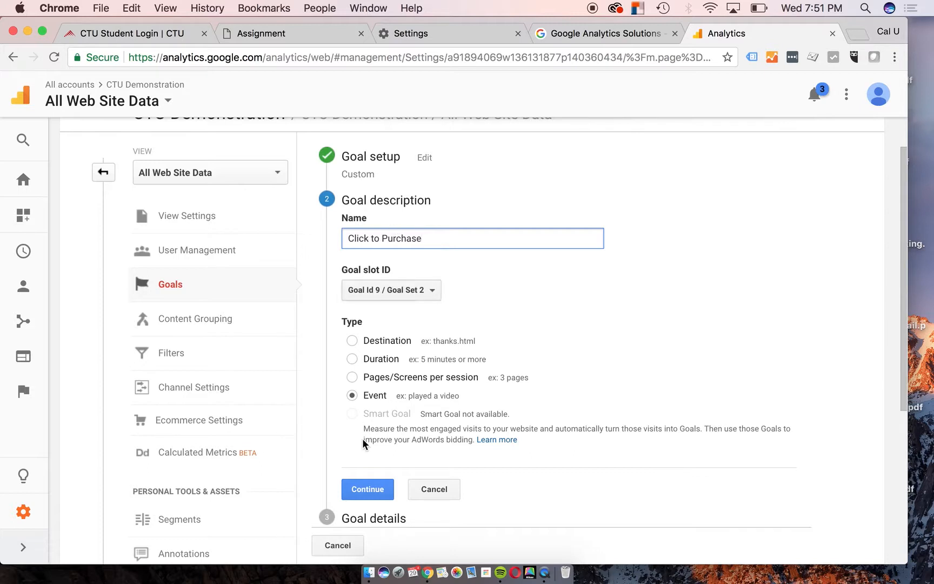
pyautogui.click(372, 494)
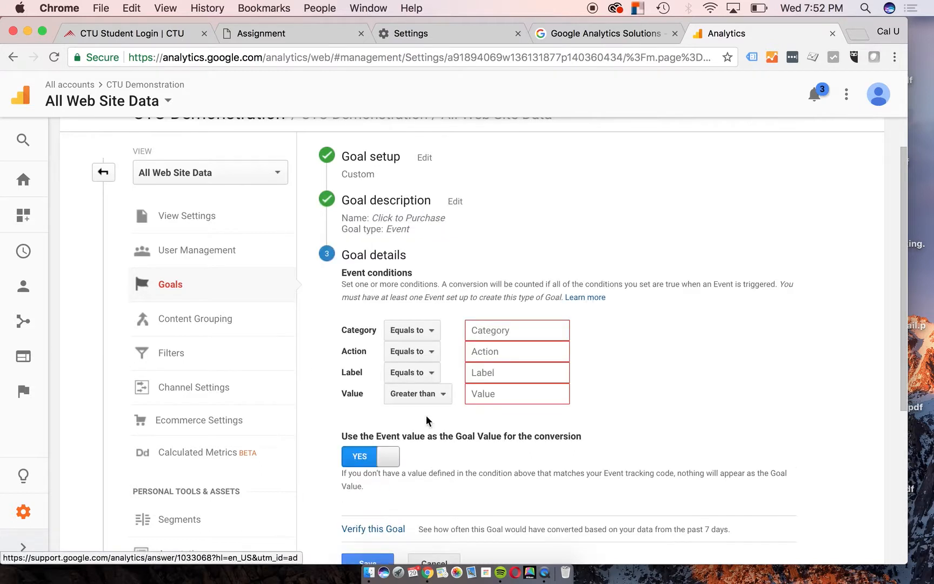
# Step: Set the event conditions so Category equals Purchase and Action equals Click
pyautogui.click(499, 336)
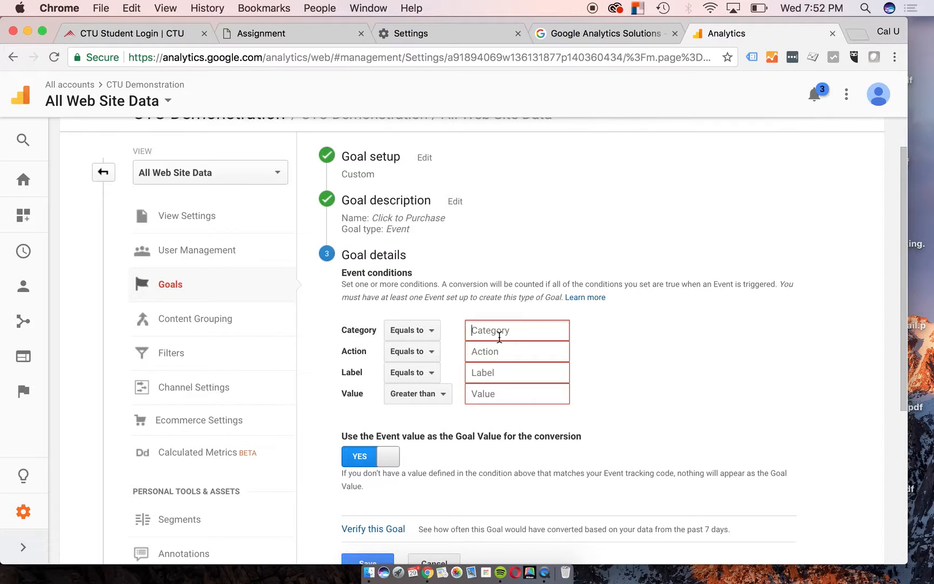
pyautogui.click(499, 336)
pyautogui.write('Purchase')
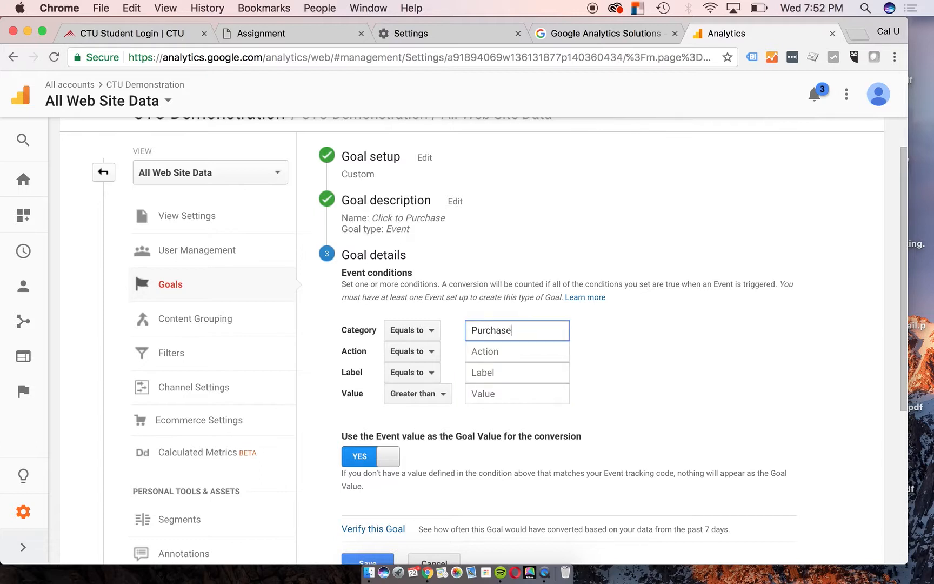
pyautogui.press('Tab')
pyautogui.press('Tab')
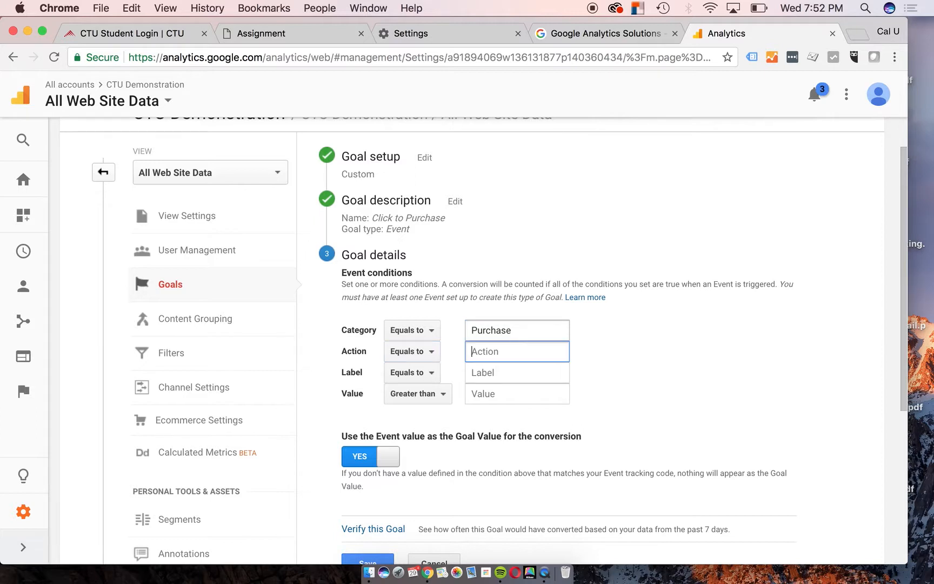
pyautogui.write('Click')
# Step: Set the event's Label condition to equal Product
pyautogui.press('Tab')
pyautogui.press('Tab')
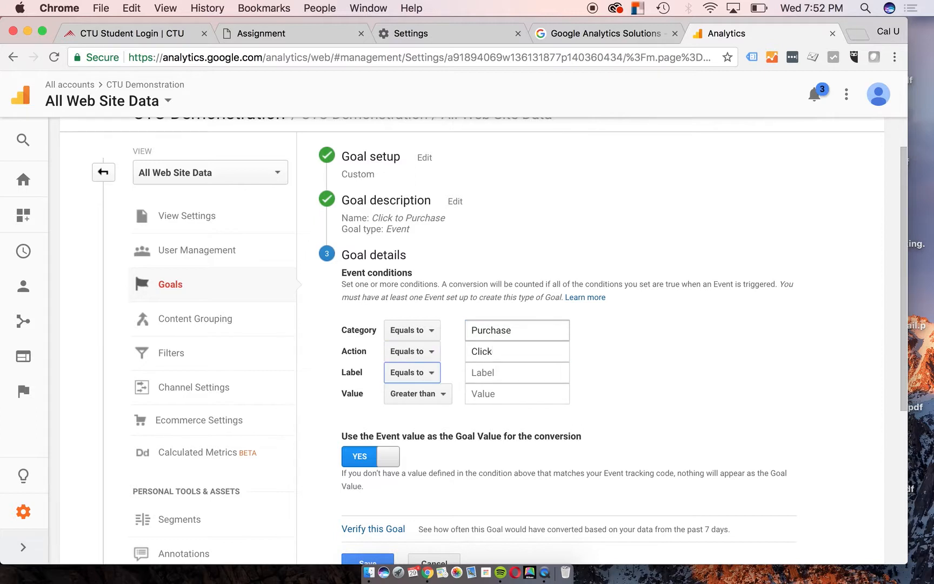
pyautogui.write('P')
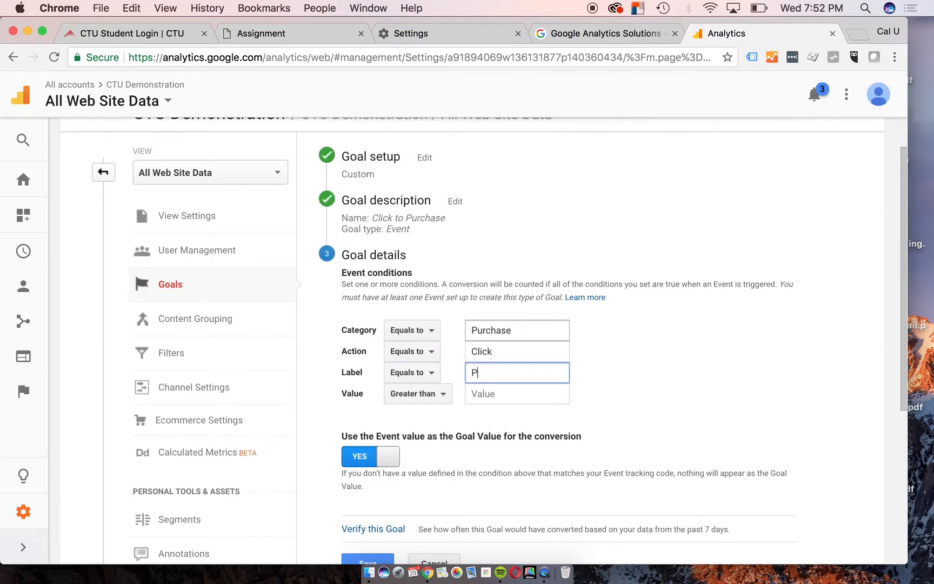
pyautogui.press('BackSpace')
pyautogui.write('Products')
pyautogui.press('BackSpace')
pyautogui.press('Tab')
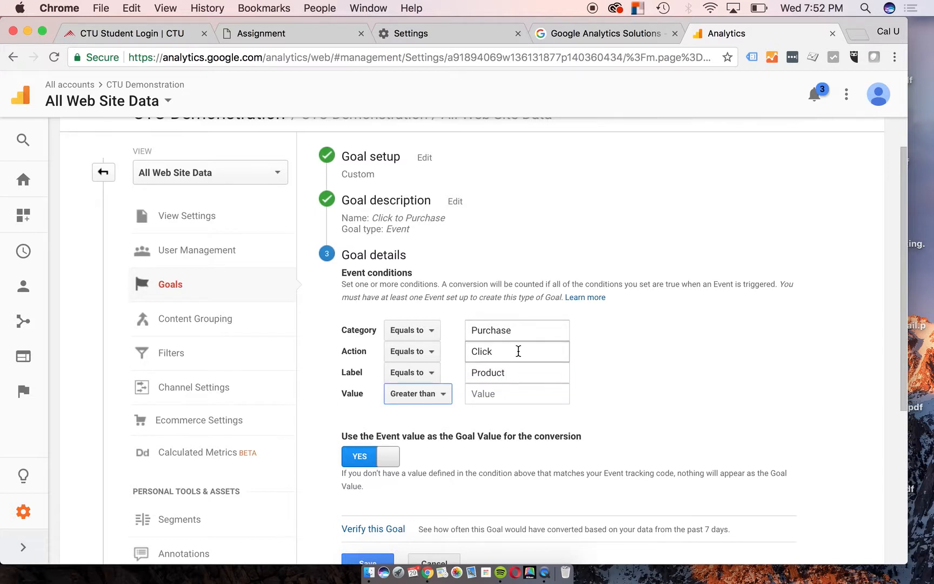